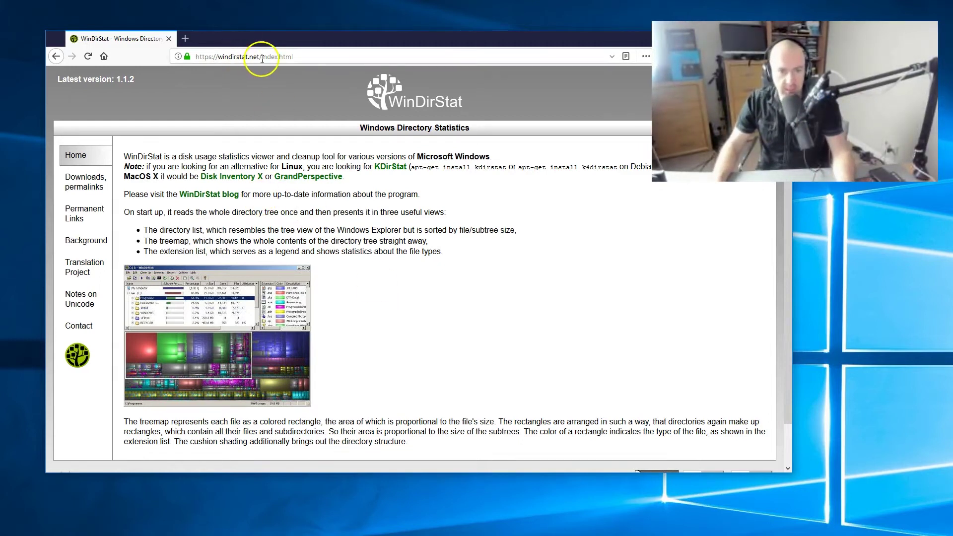
Step: Open the WinDirStat downloads page in Firefox, then bring up This PC showing C: with 147 GB free
left_click(82, 182)
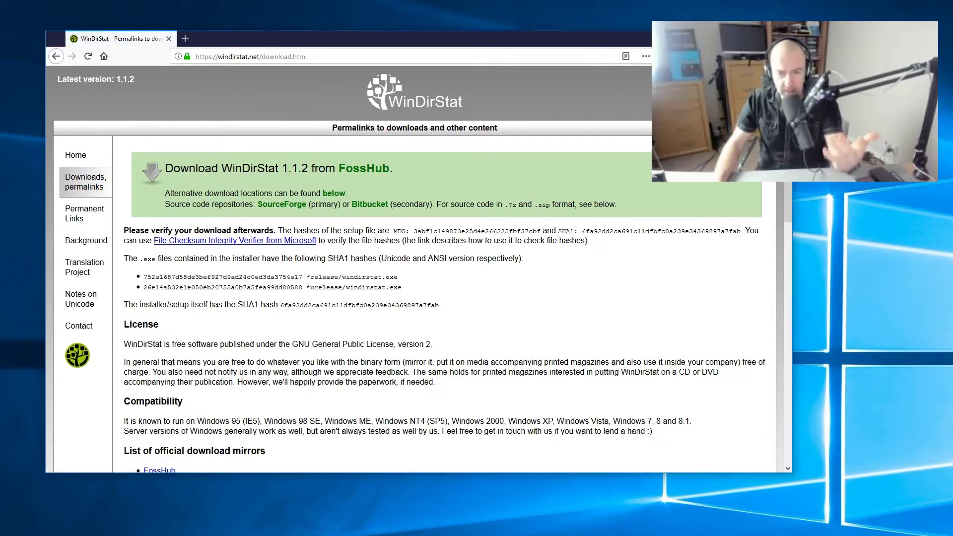
key("super+e")
left_click_drag(583, 149, 485, 103)
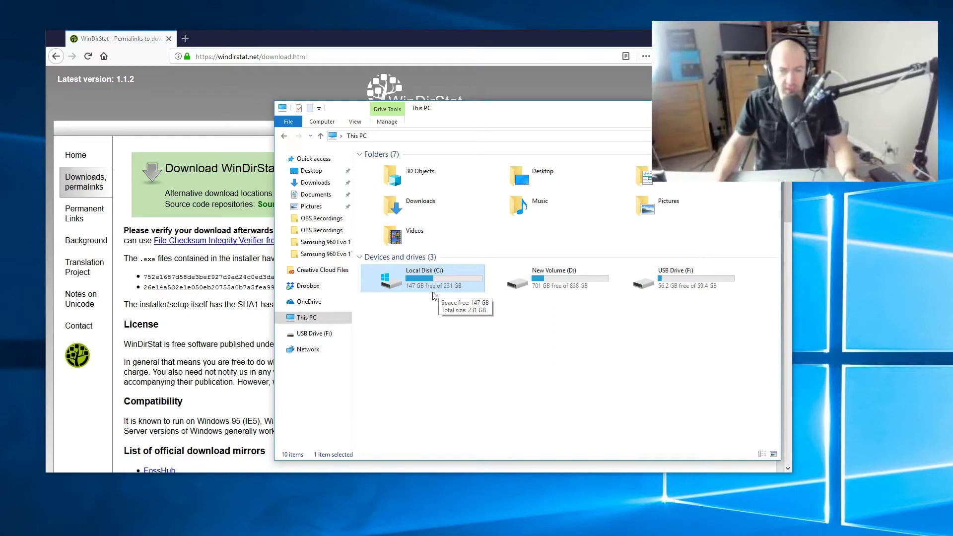
Step: Launch WinDirStat, close the This PC window, and scan Individual Drives with only (C:) selected
key("super")
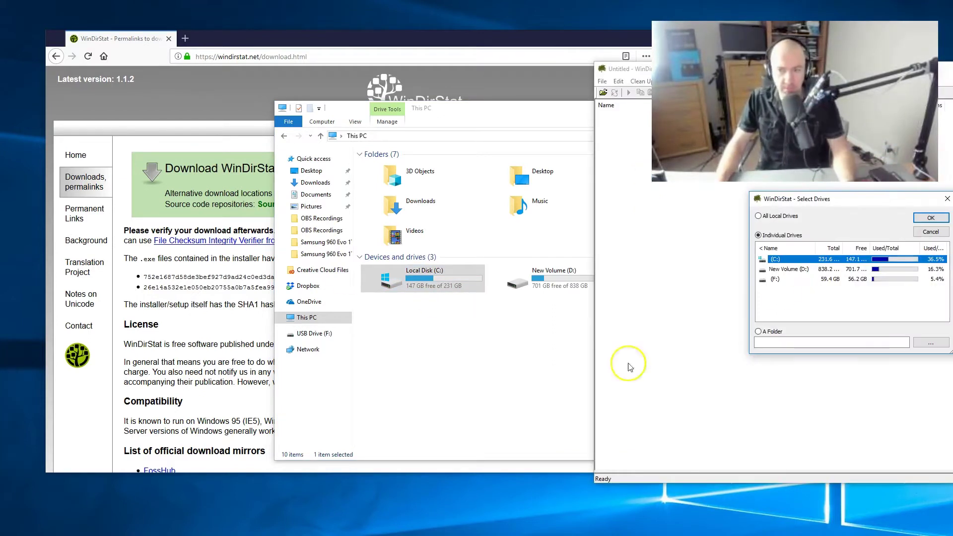
left_click(427, 114)
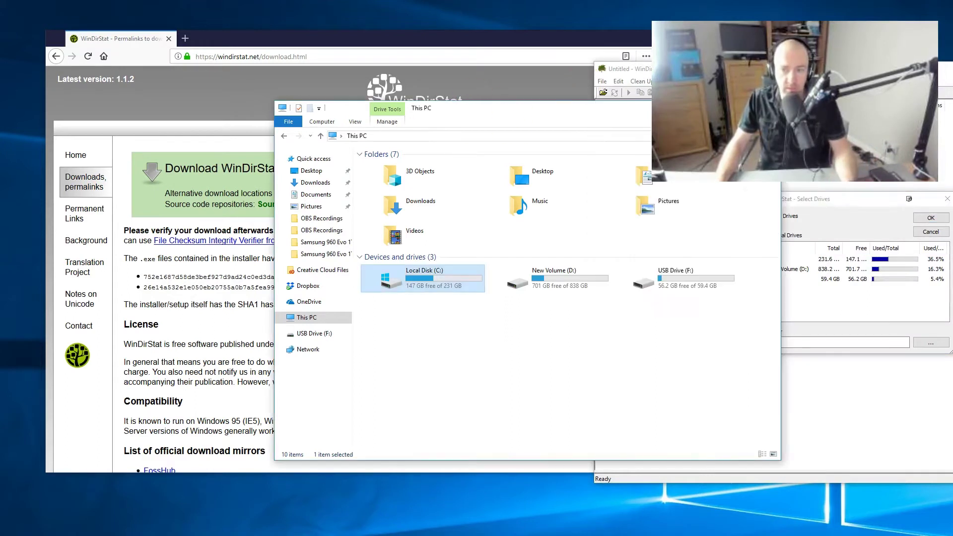
key("alt+F4")
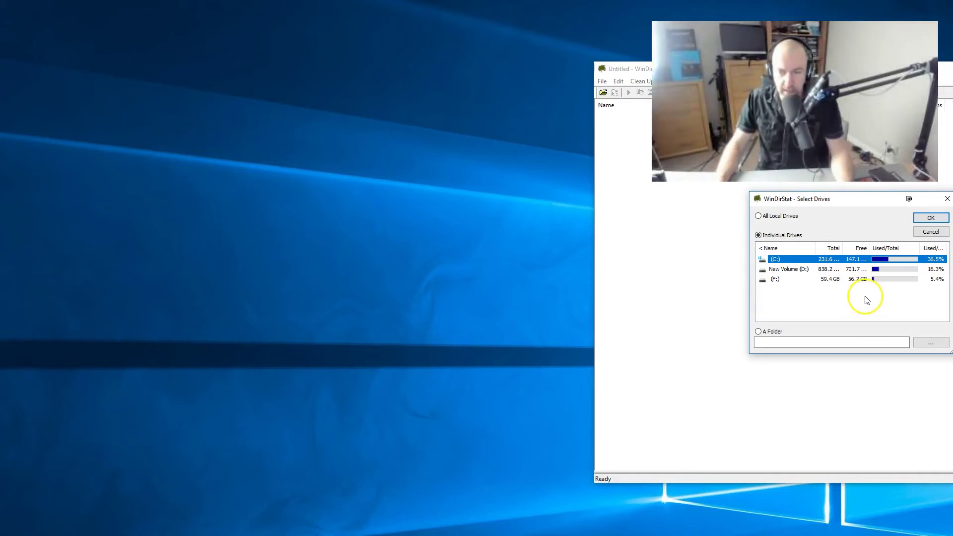
left_click(931, 221)
Step: Reposition WinDirStat and browse the Clean Up, Treemap and Report menus while the C: scan finishes
left_click_drag(724, 62, 555, 59)
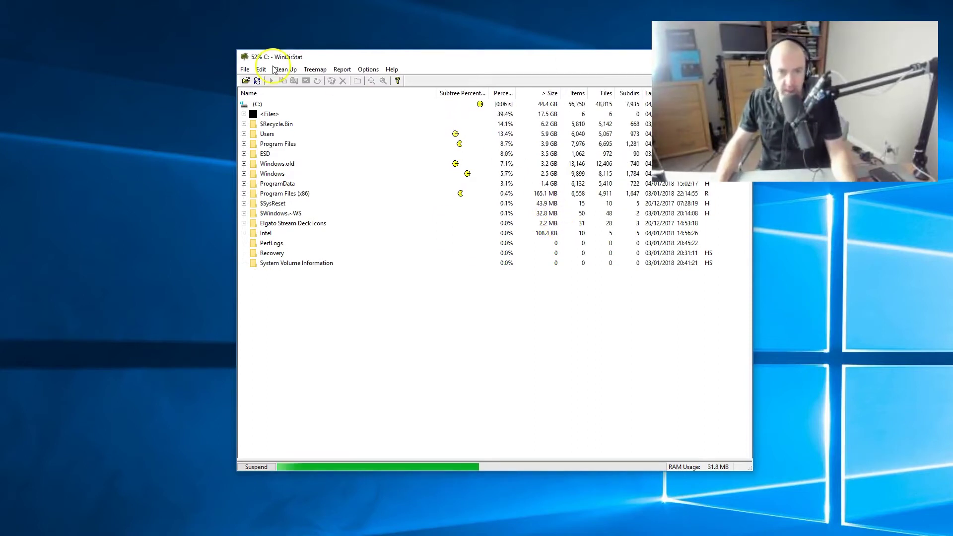
left_click(291, 71)
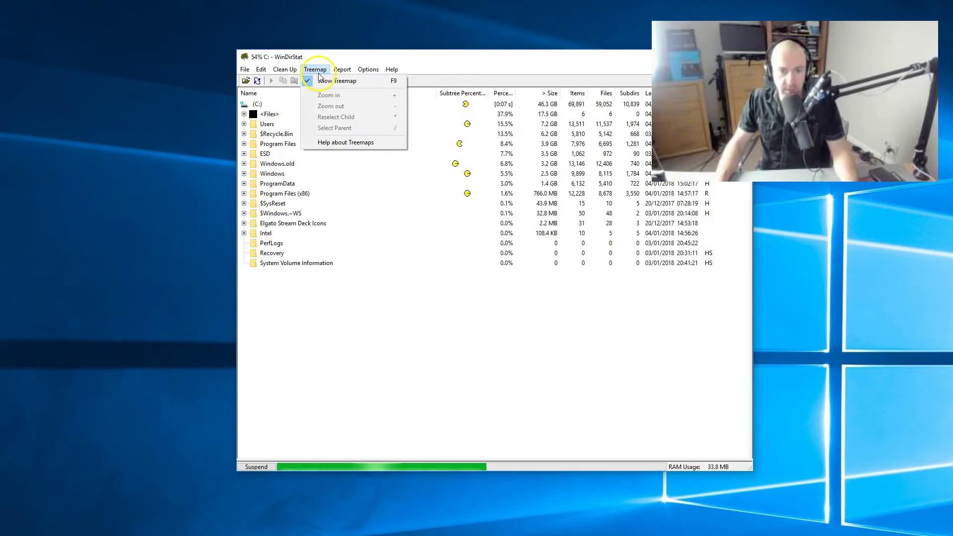
mouse_move(356, 74)
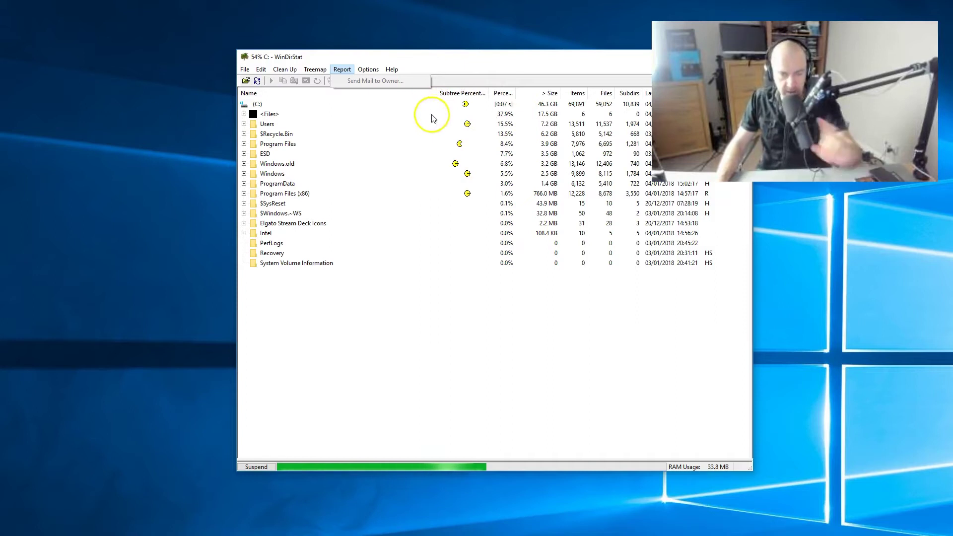
left_click(552, 95)
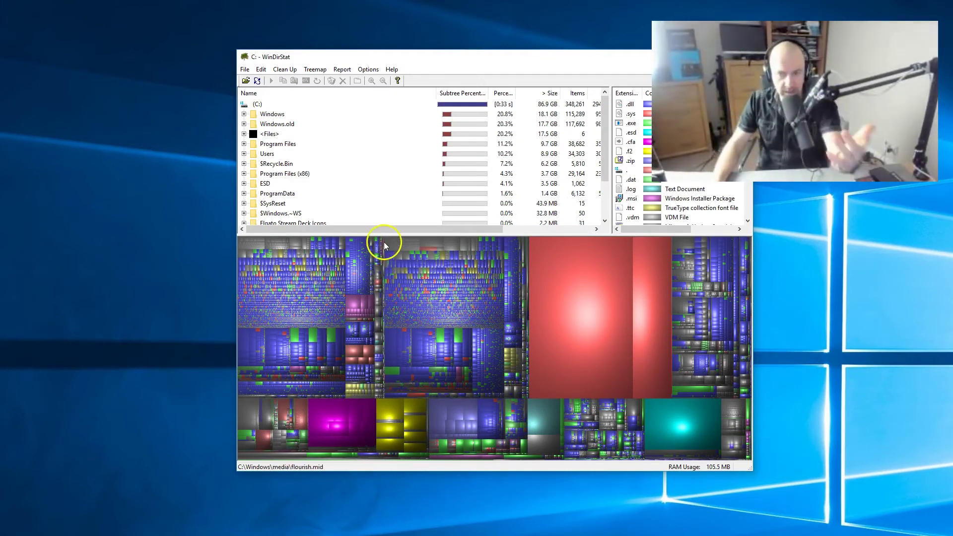
Step: Select the biggest treemap blocks: hiberfil.sys (12.7 GB), pagefile.sys (4.7 GB) and install.esd (3.0 GB)
left_click_drag(605, 137, 603, 103)
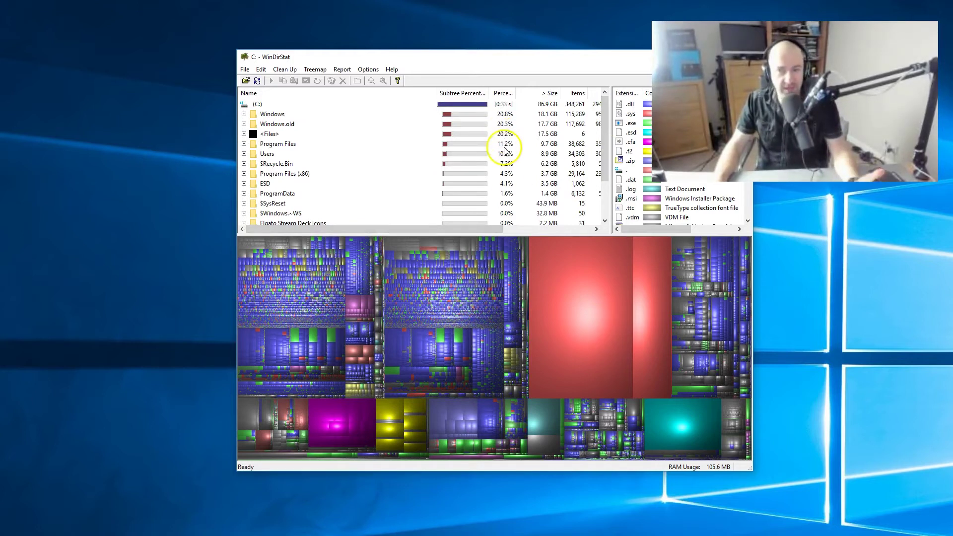
left_click_drag(484, 59, 441, 62)
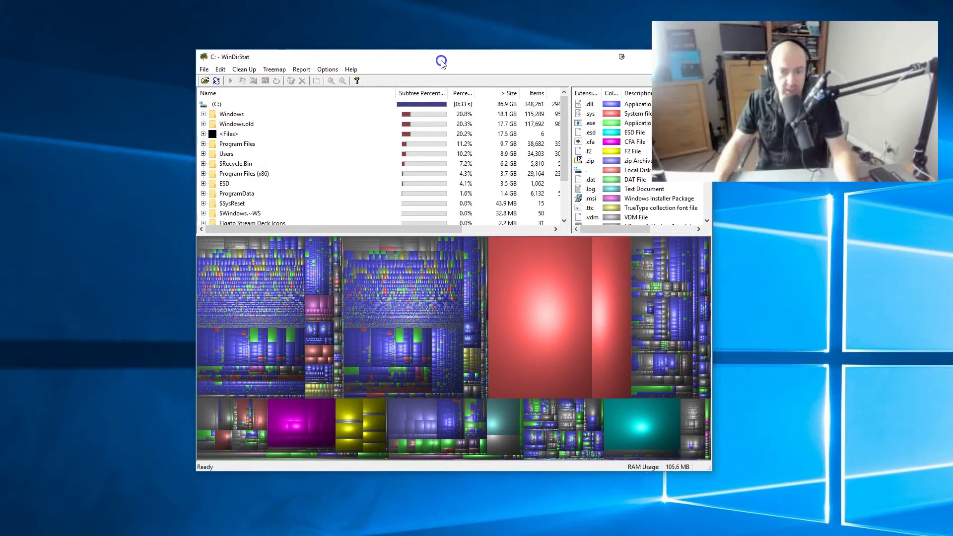
left_click(549, 312)
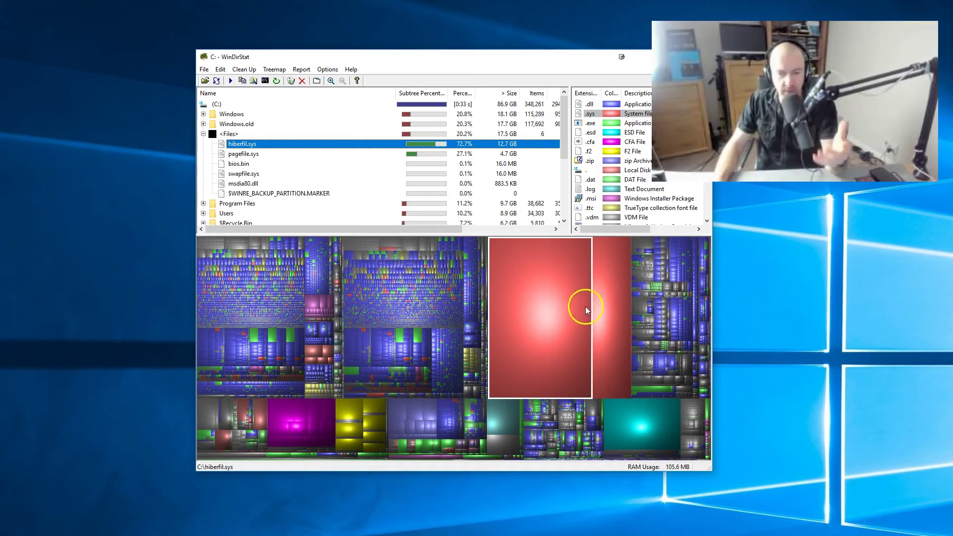
left_click(613, 342)
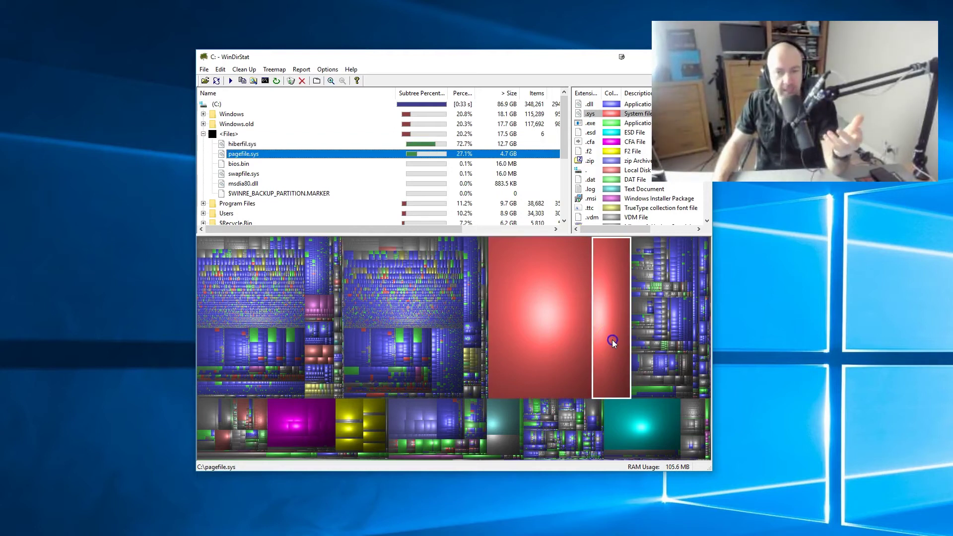
left_click(544, 257)
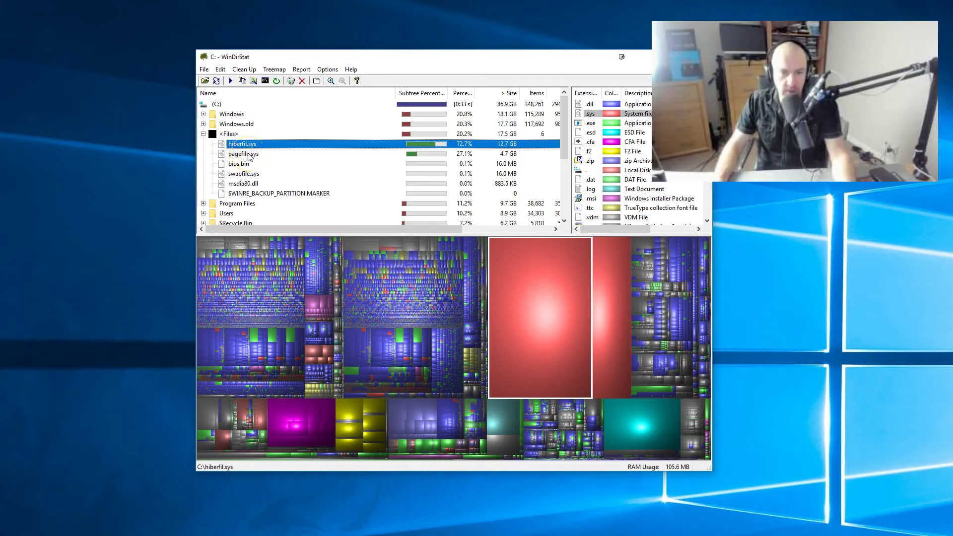
left_click(637, 429)
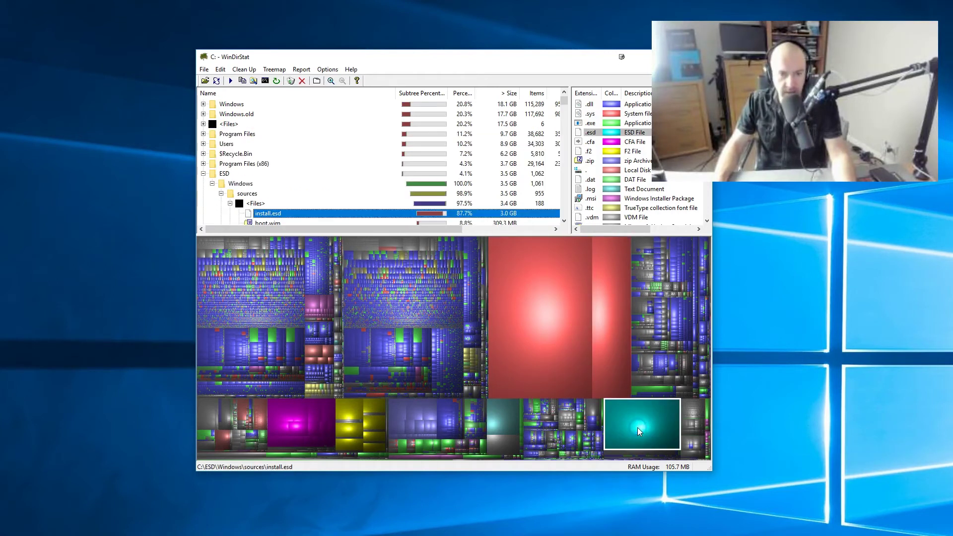
Step: Trace the teal and grey tiles to $R7AL275.log (922.4 MB) and $RUWMVME.msu (510.9 MB) in $Recycle.Bin
scroll(449, 218, "down", 1)
left_click(355, 185)
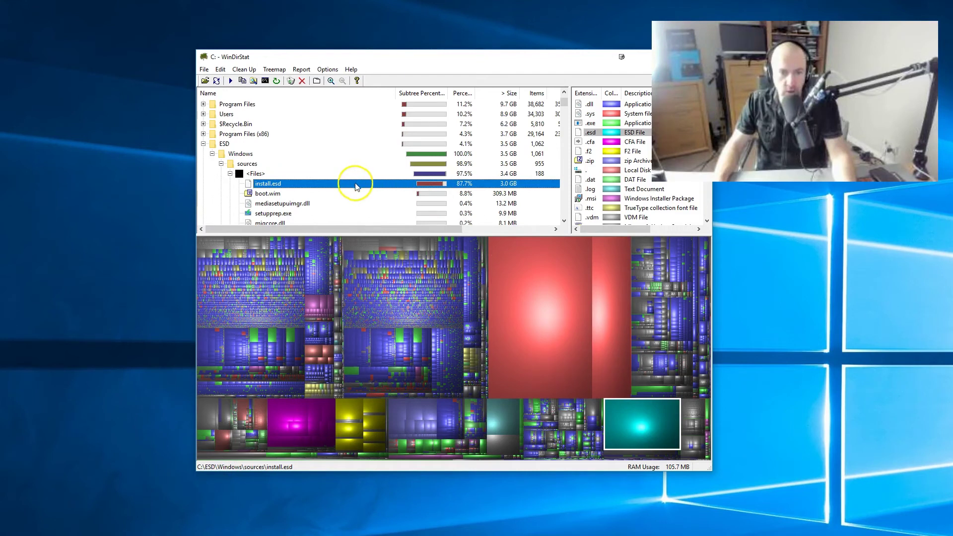
scroll(342, 186, "down", 1)
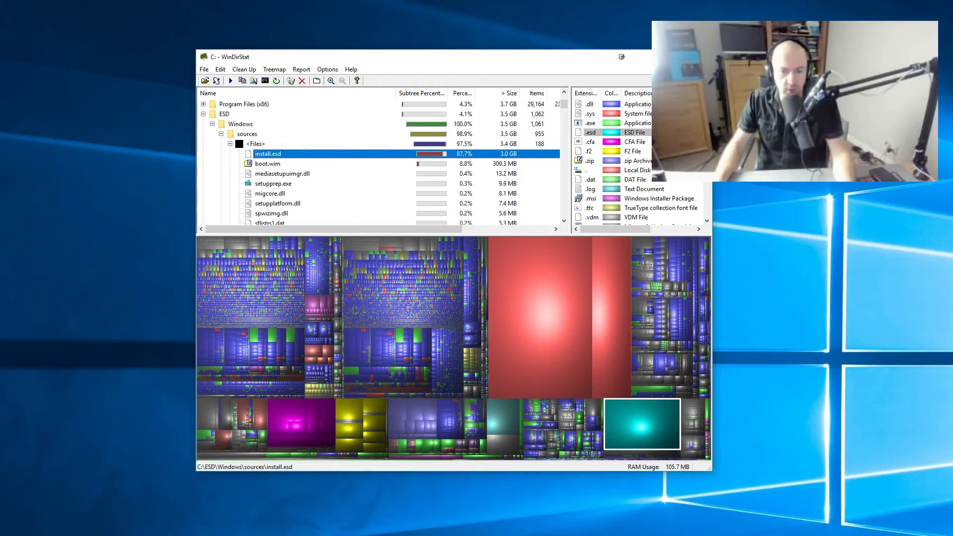
left_click(511, 412)
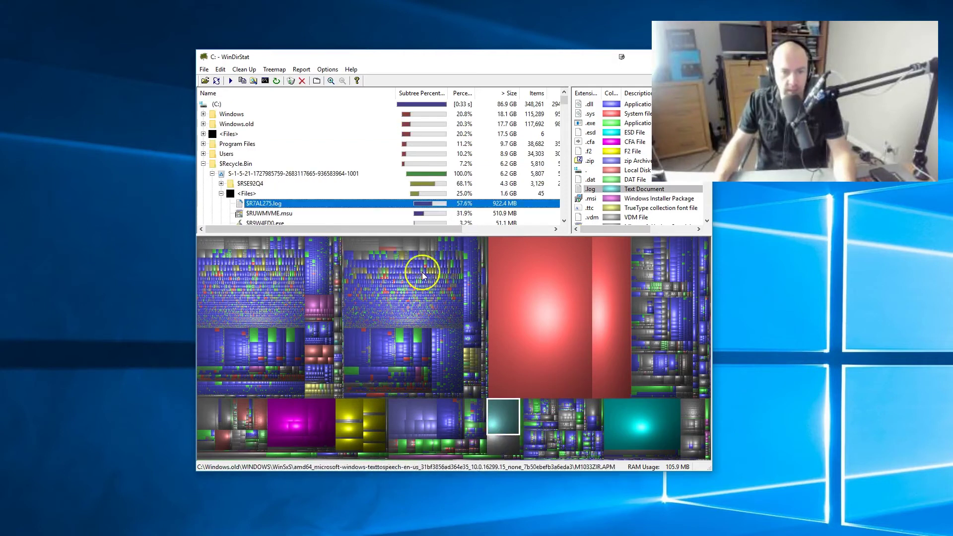
scroll(402, 213, "down", 1)
left_click(496, 416)
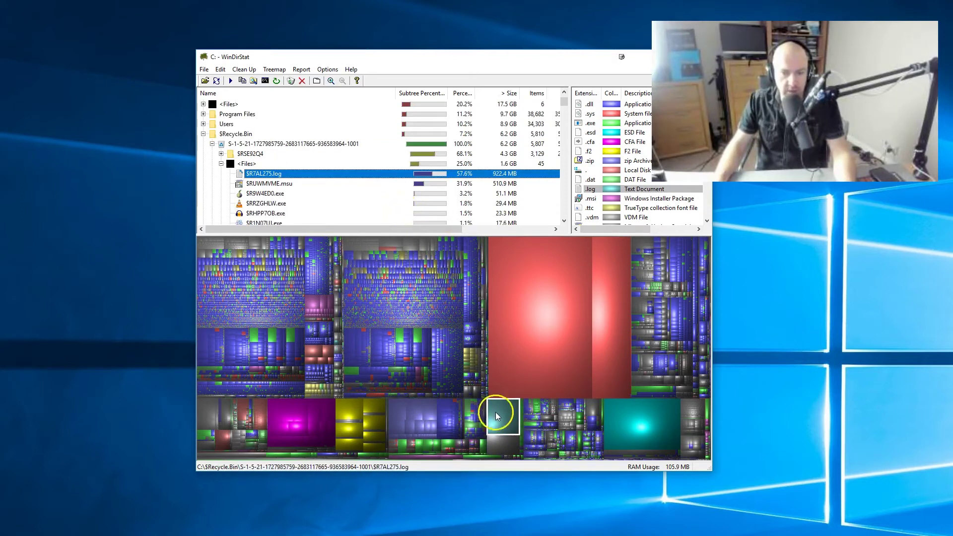
left_click(507, 442)
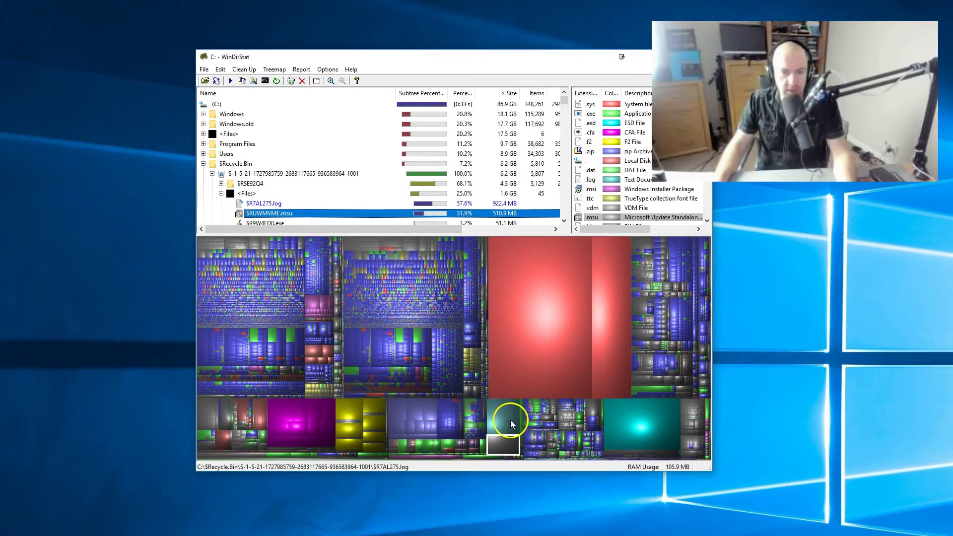
left_click(510, 420)
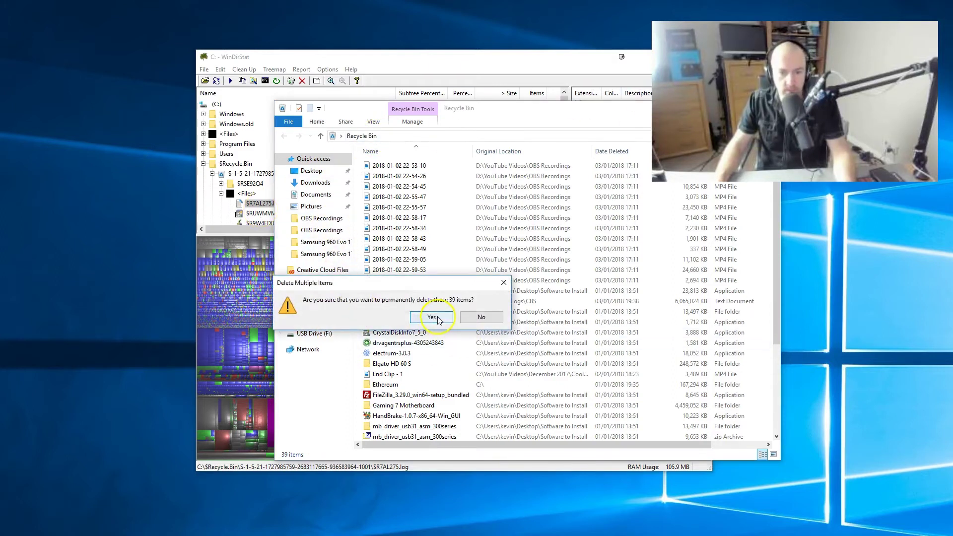
Step: Permanently delete the 39 recycled items and switch File Explorer to This PC
left_click(436, 316)
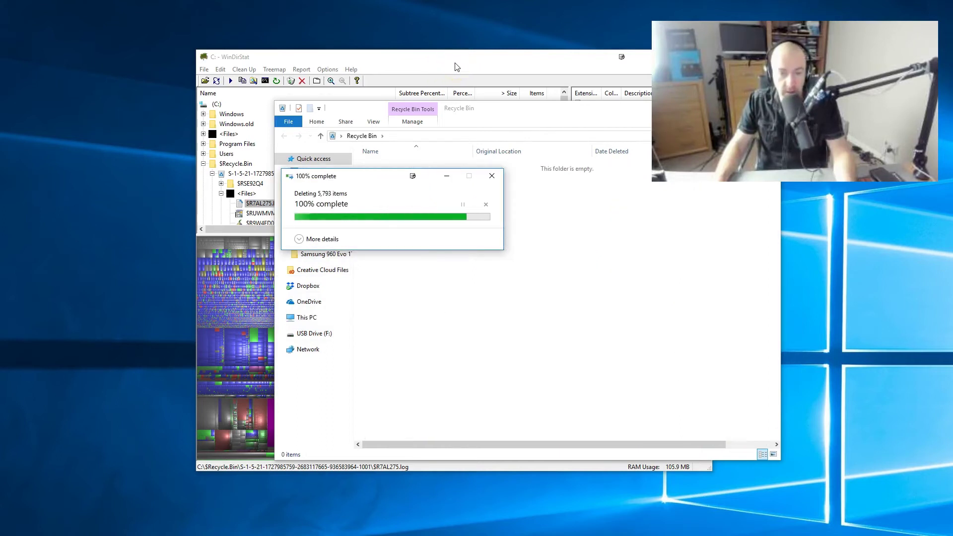
left_click(314, 318)
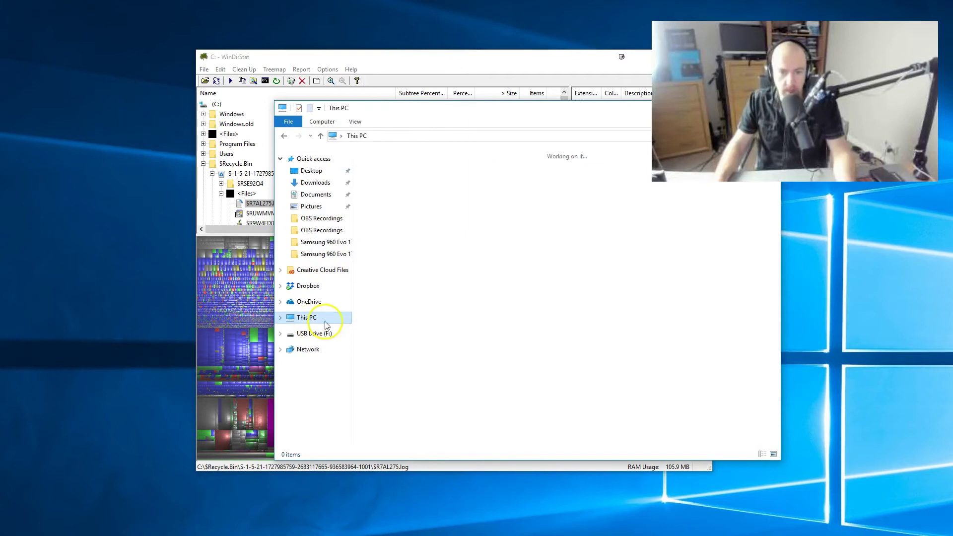
Step: Back in WinDirStat, check a treemap block's file and glance at the Clean Up menu
left_click(769, 107)
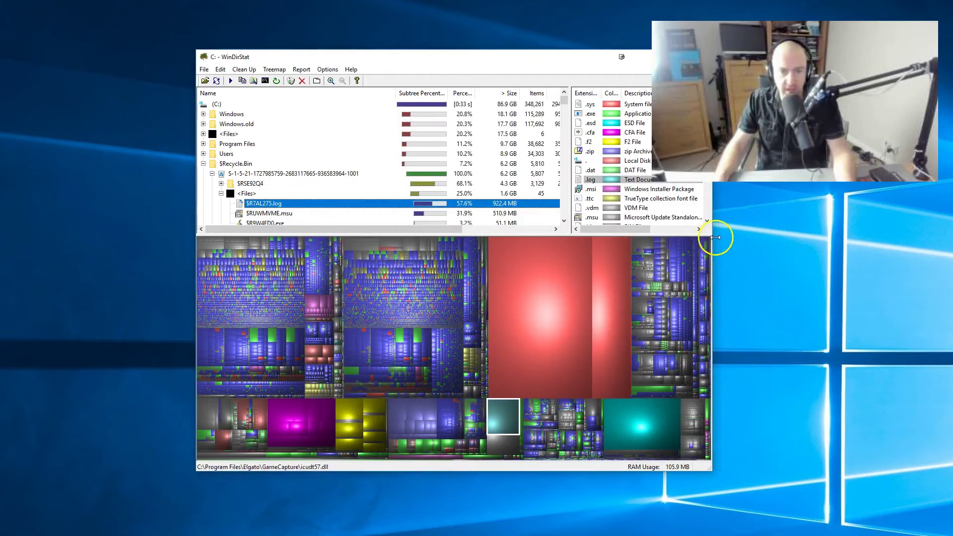
left_click(503, 443)
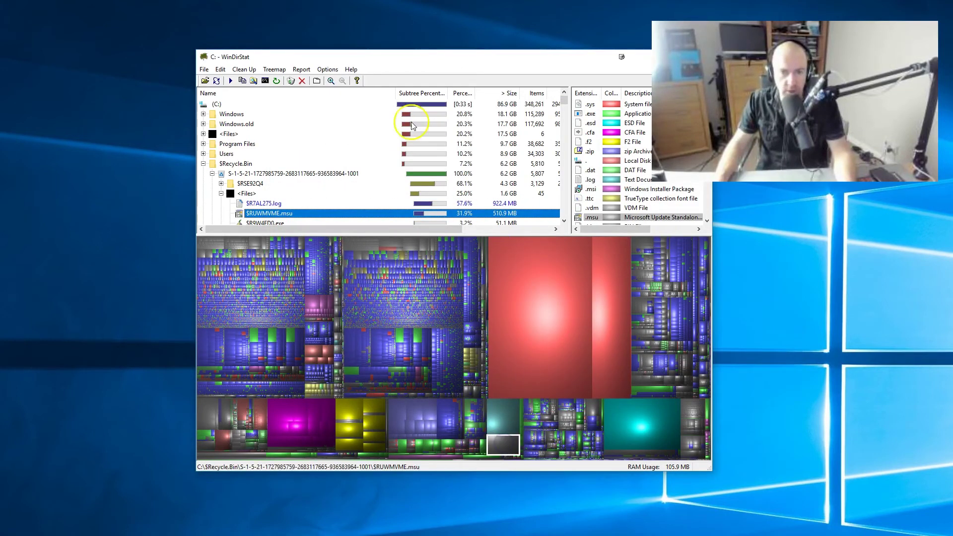
left_click(239, 70)
left_click(238, 74)
Step: Rescan with File > Refresh All, bringing C: down to 80.9 GB across 342,473 items
left_click(204, 70)
left_click(233, 95)
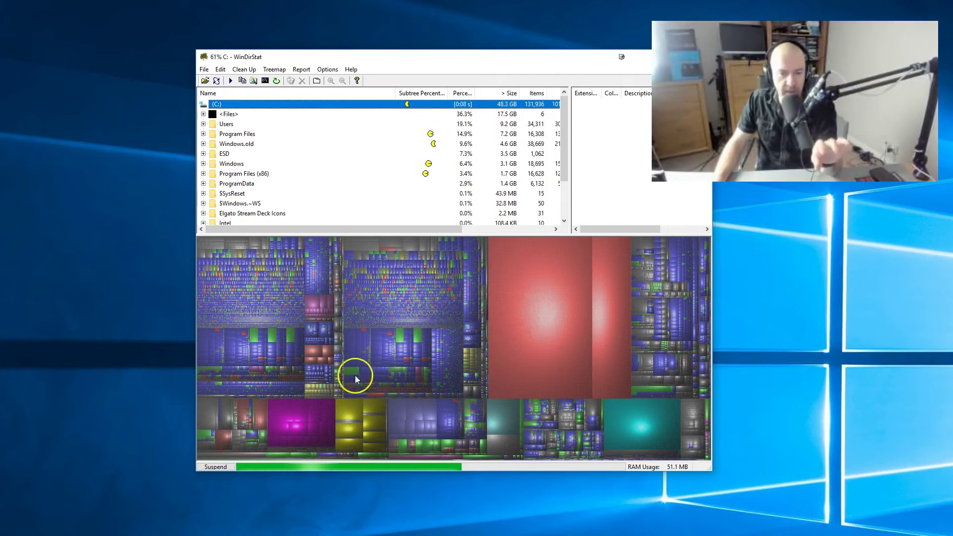
left_click(347, 429)
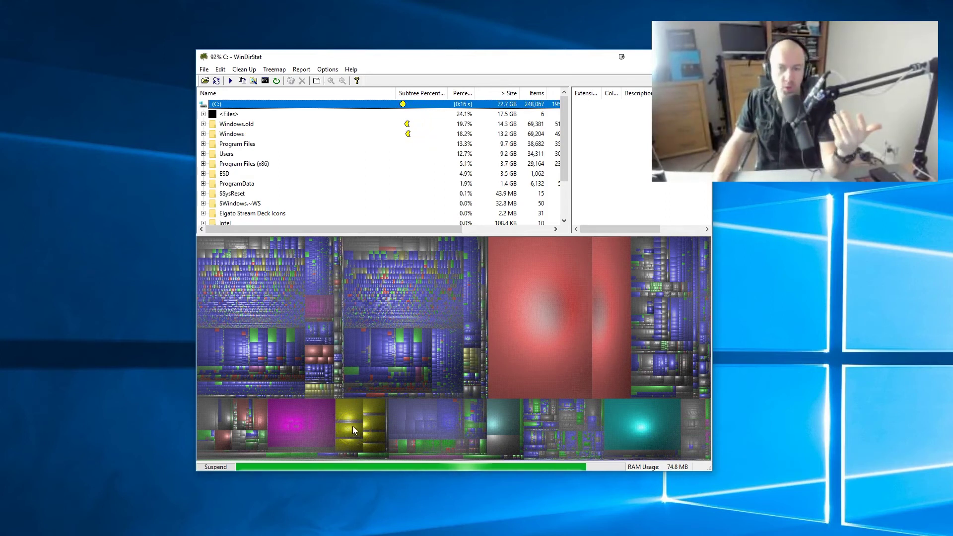
left_click(430, 379)
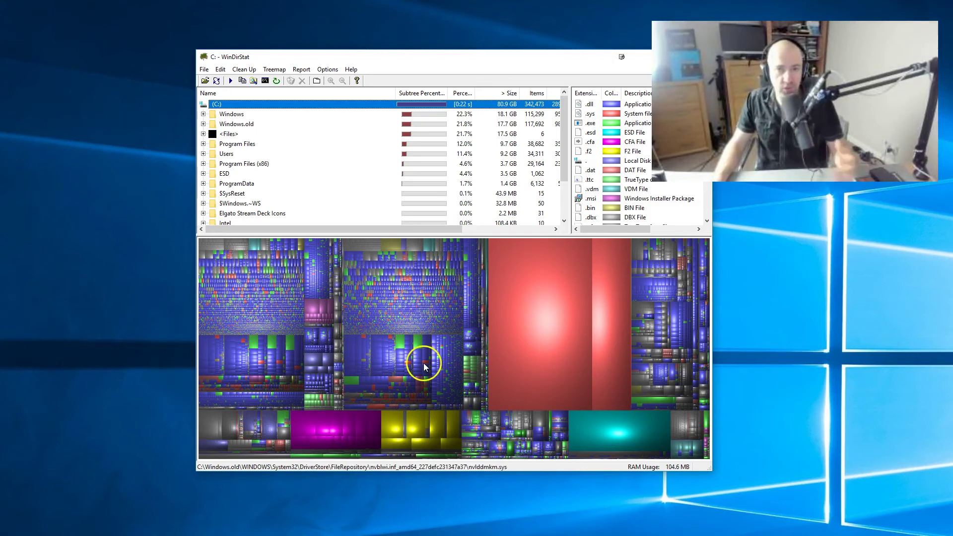
Step: Sort by size largest first, peek into Windows.old > WINDOWS, then expand the Windows folder
left_click(509, 94)
left_click(509, 93)
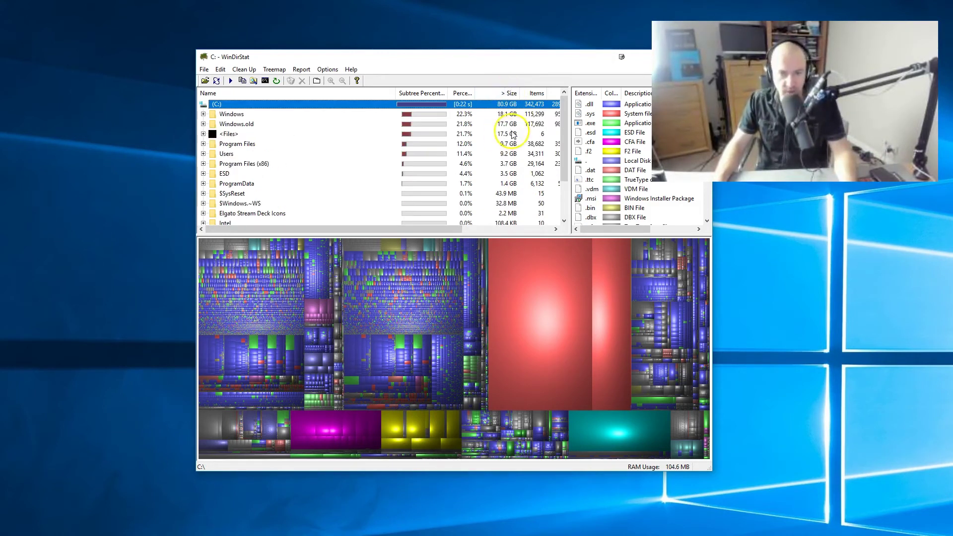
left_click(203, 124)
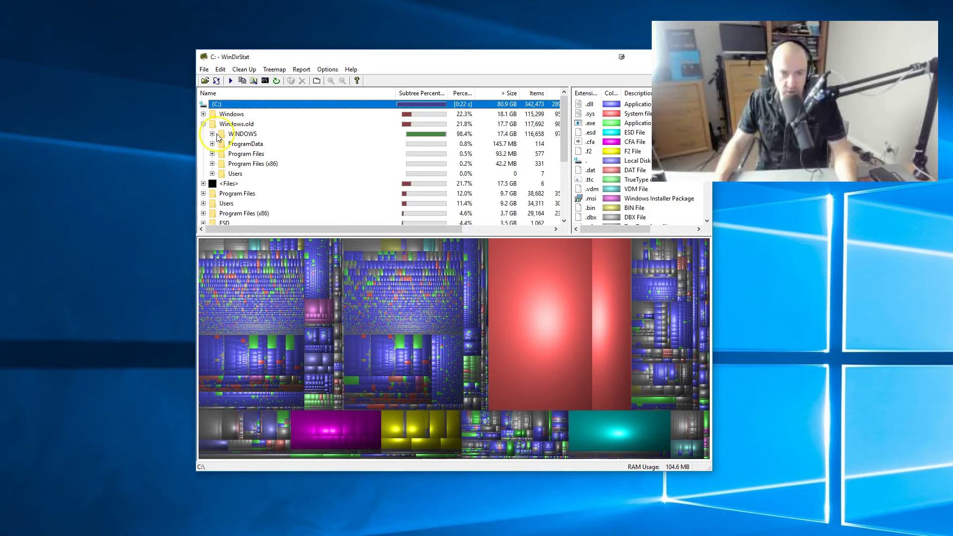
left_click(212, 134)
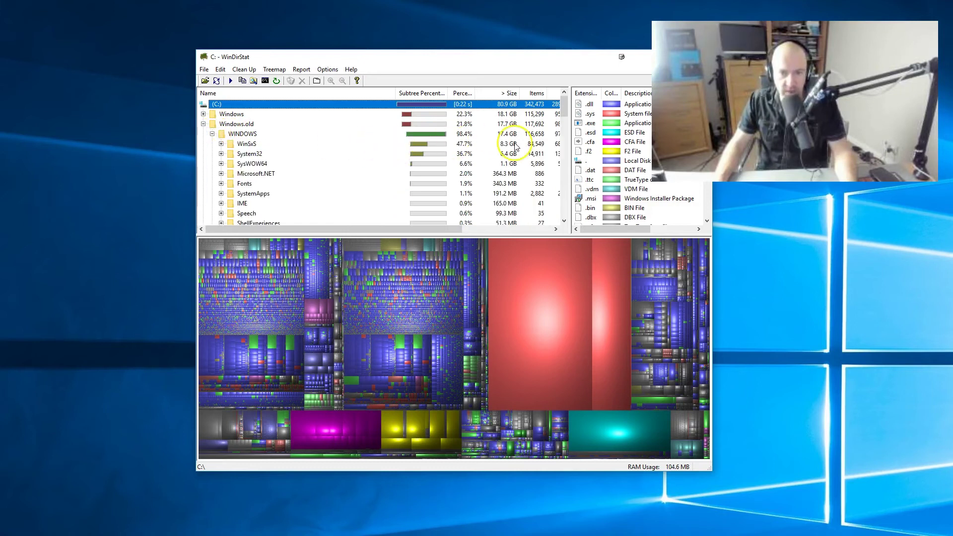
left_click(212, 133)
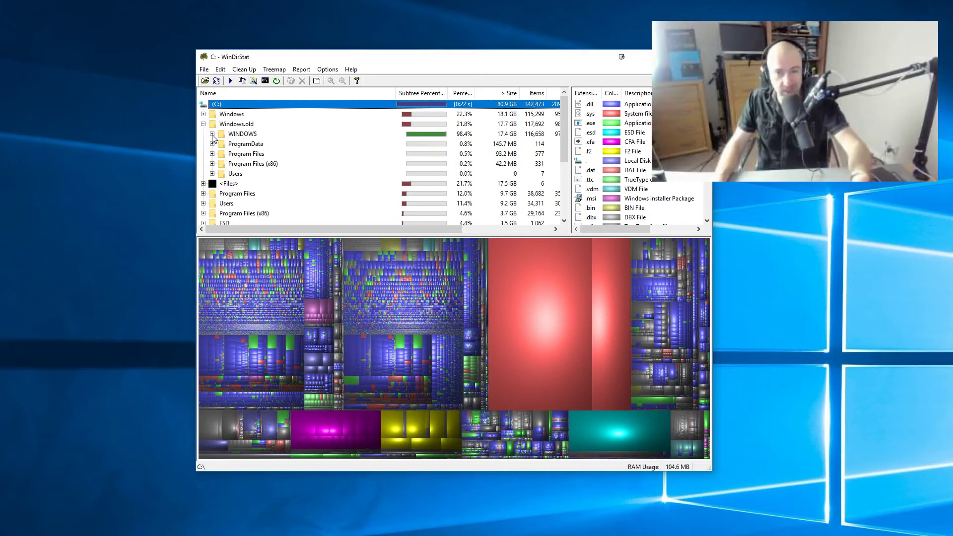
left_click(203, 114)
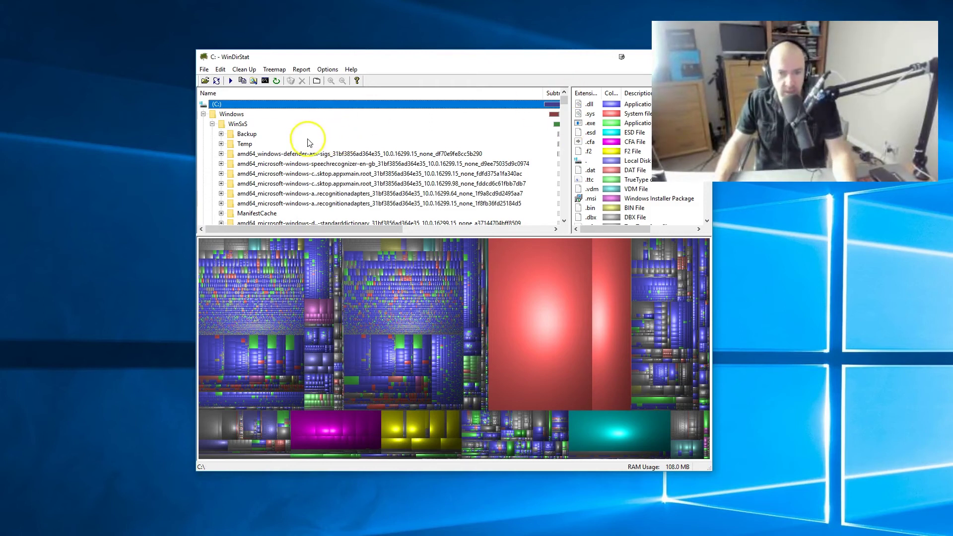
Step: Toggle Perc and Size sorting, then widen WinDirStat and move it up-left to show percentages
left_click_drag(329, 229, 393, 239)
left_click(497, 93)
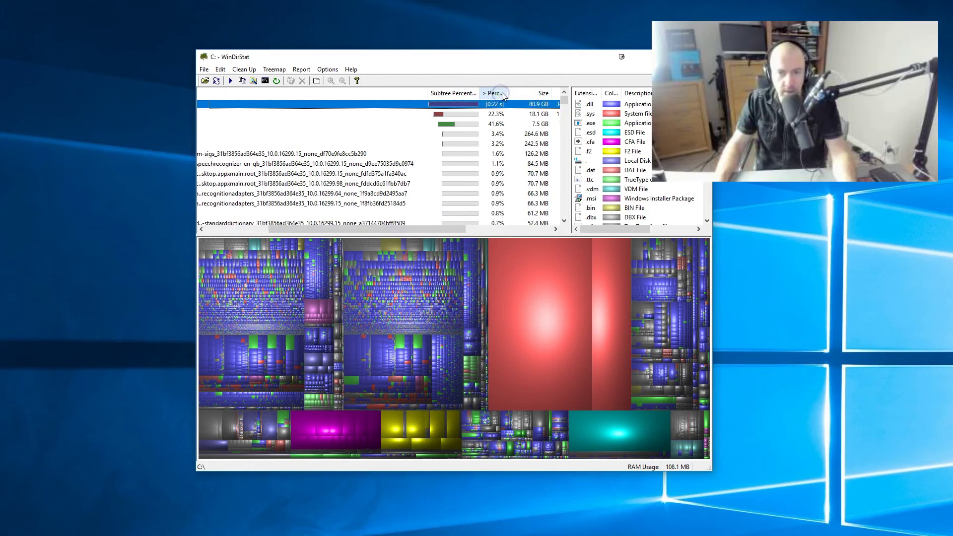
left_click(542, 95)
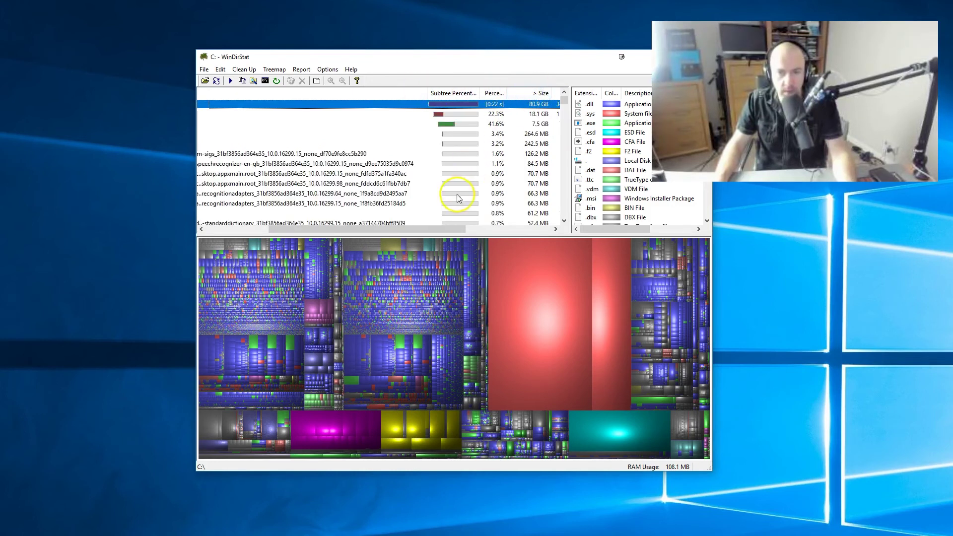
left_click(436, 233)
left_click_drag(436, 233, 360, 241)
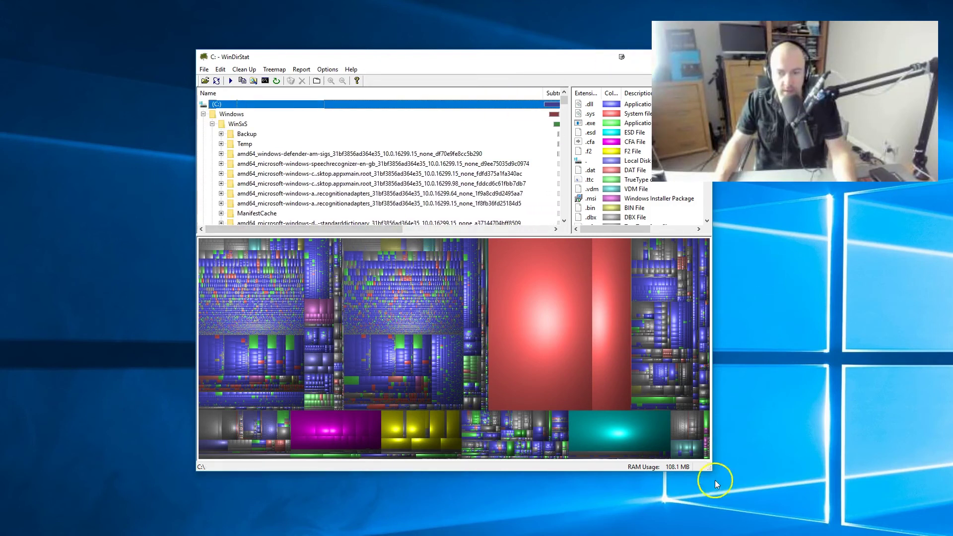
left_click_drag(717, 474, 815, 475)
left_click_drag(499, 59, 356, 50)
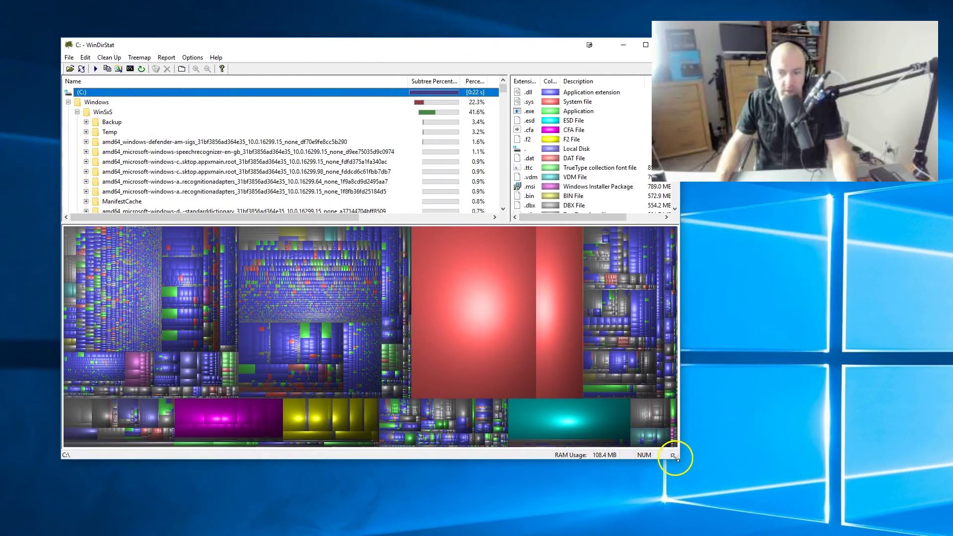
Step: Enlarge WinDirStat from its corner and select the Backup and Temp folders under WinSxS
left_click_drag(676, 457, 795, 491)
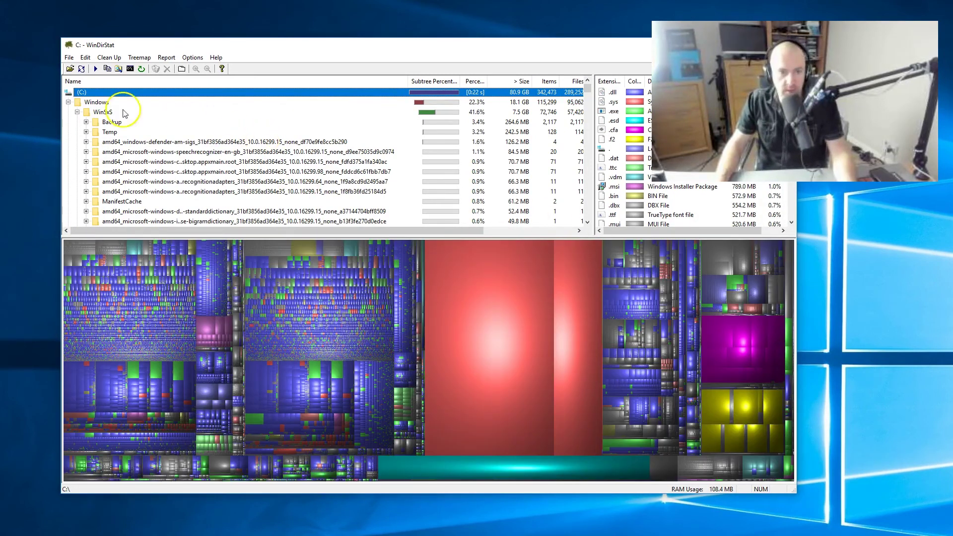
left_click(121, 124)
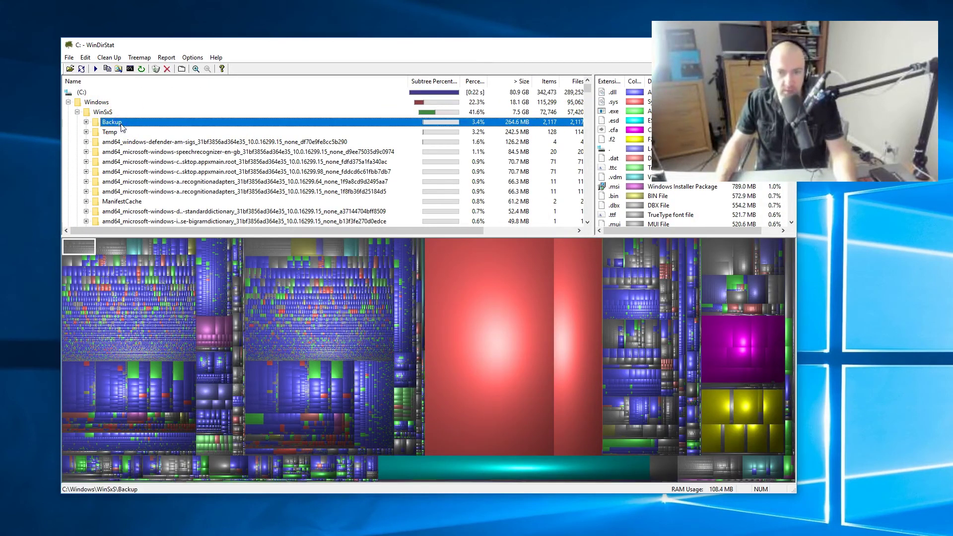
left_click(118, 132)
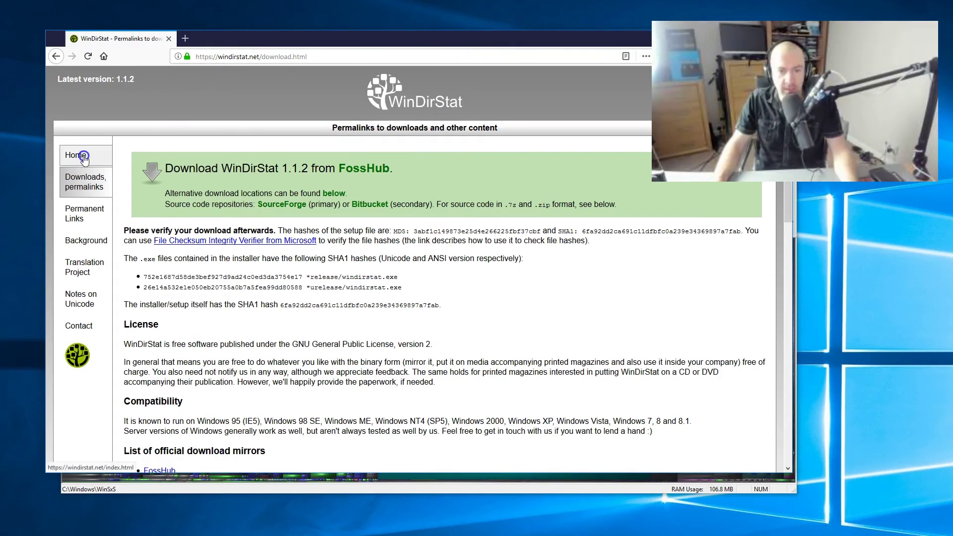
Step: Show the windirstat.net Home page on its three views, then open a new File Explorer window
left_click(83, 157)
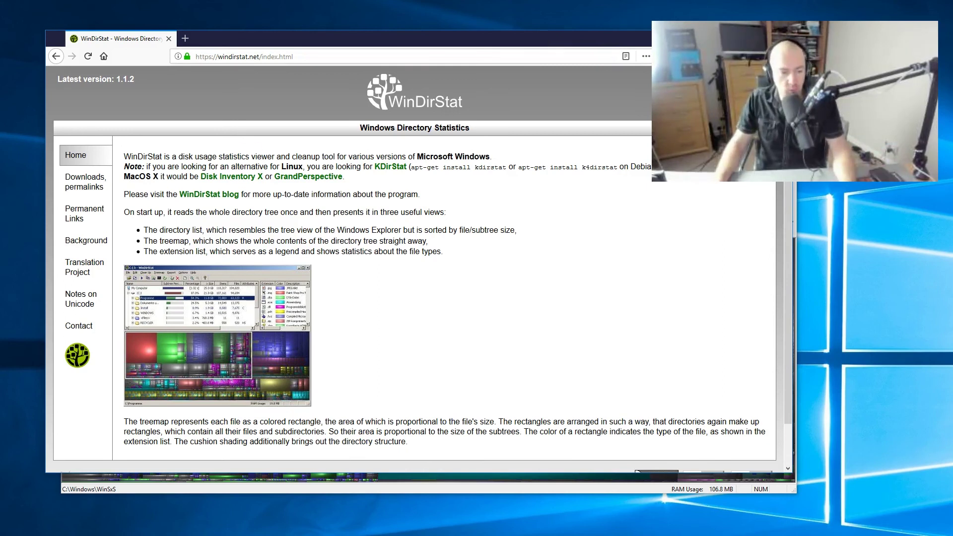
key("super+e")
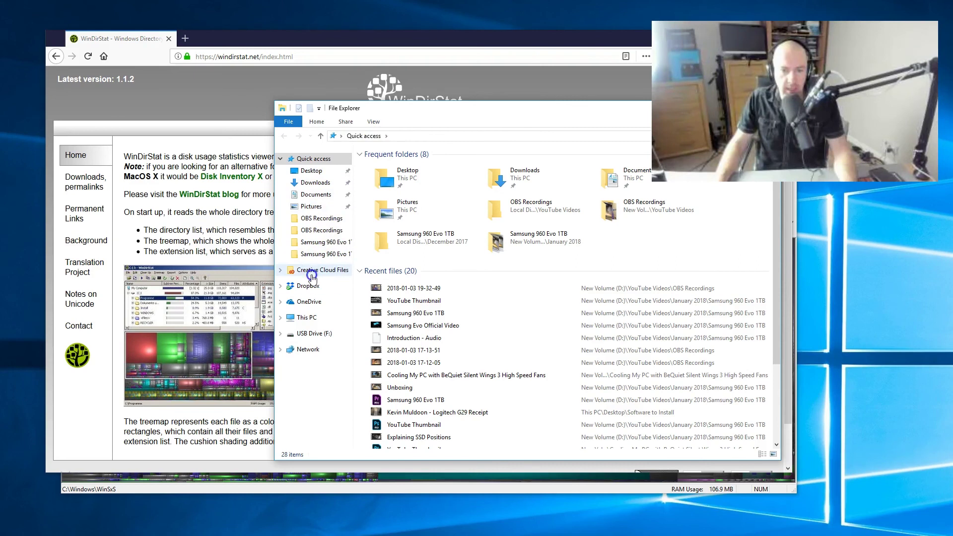
Step: Confirm Local Disk (C:) has 152 GB free of 231 GB, then return to WinDirStat
left_click(305, 317)
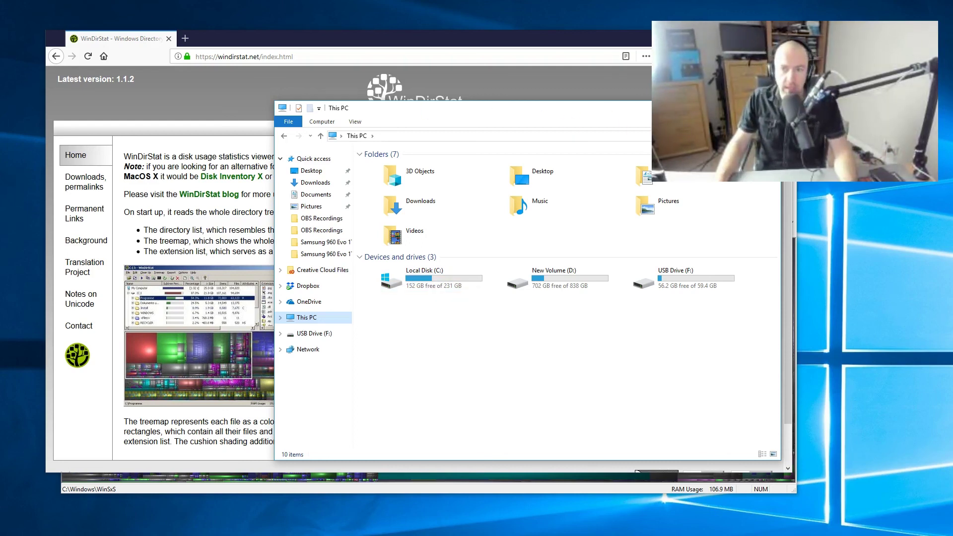
key("alt+F4")
key("alt+Tab")
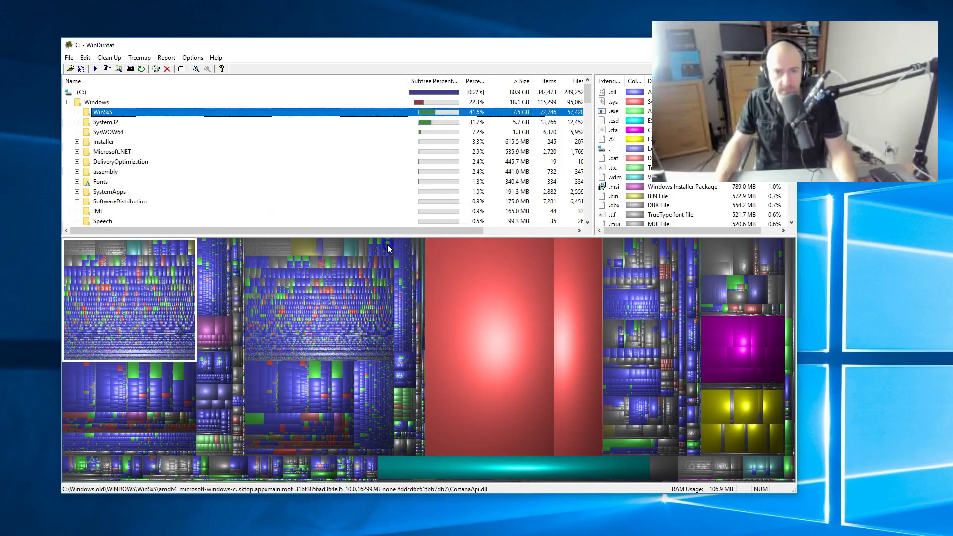